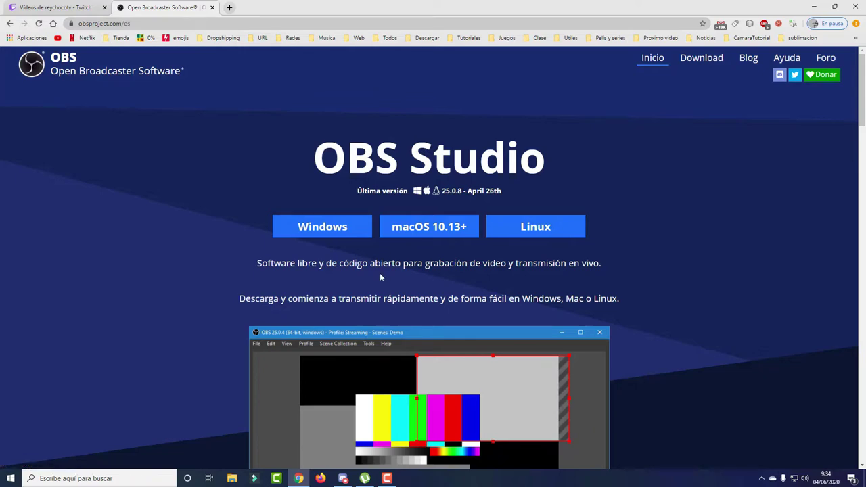
Step: Download the Windows installer of OBS Studio into the Descargas folder and run the downloaded file
click(328, 226)
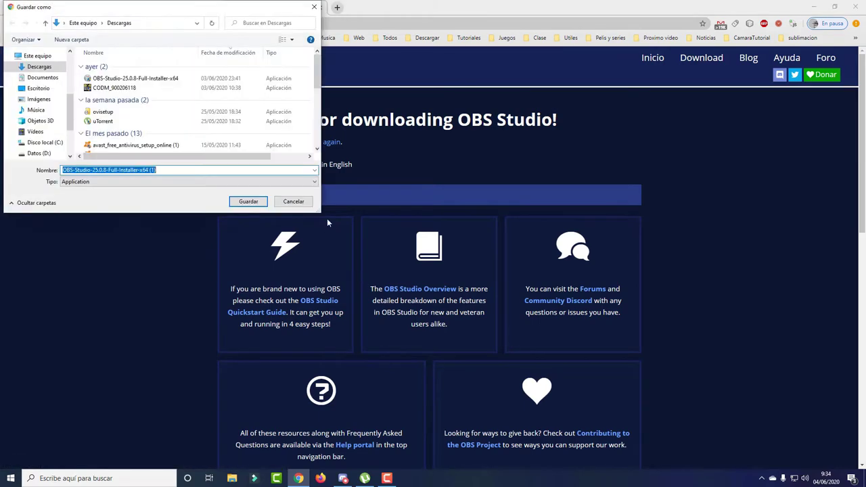
click(249, 201)
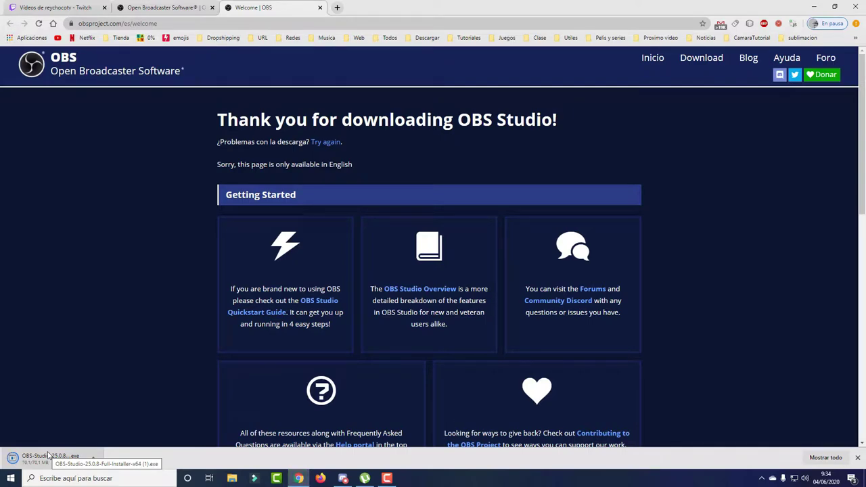
click(47, 456)
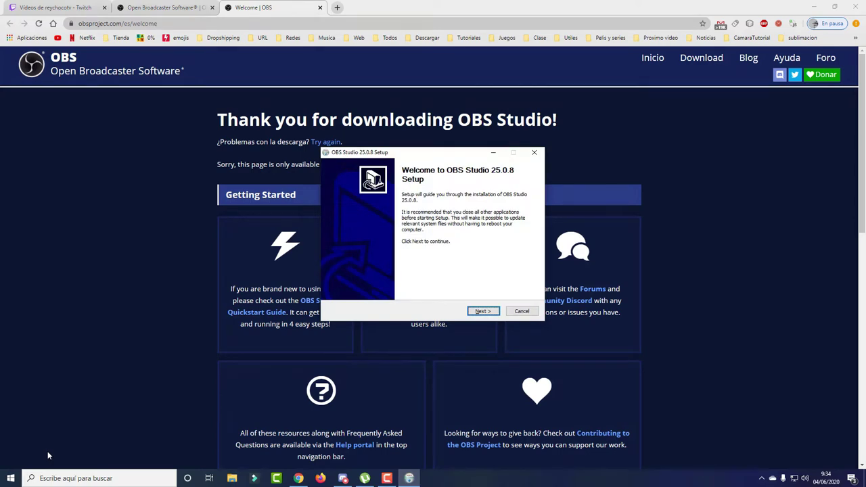
Step: Install OBS Studio 25.0.8 in C:\Program Files\obs-studio and finish the setup with the option to launch the program
click(482, 312)
click(482, 314)
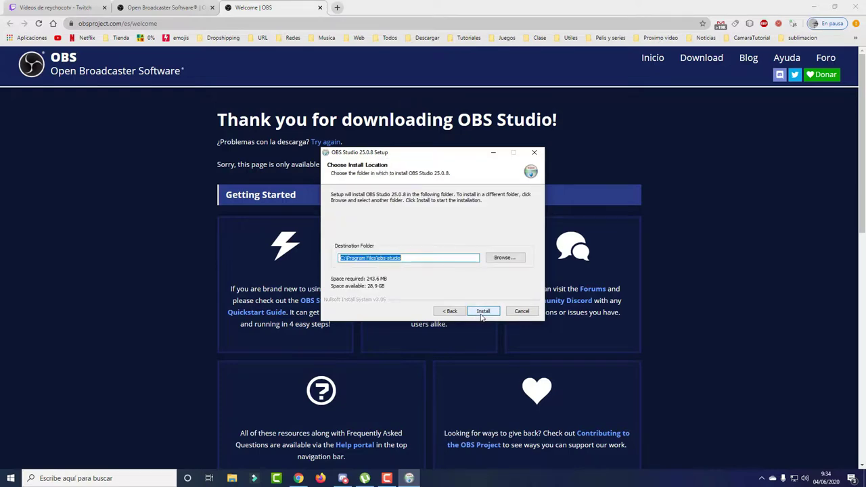
click(421, 260)
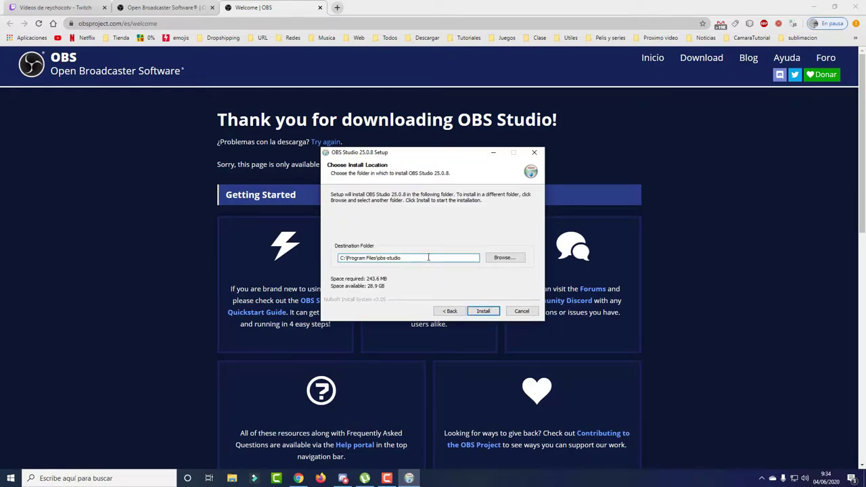
click(489, 311)
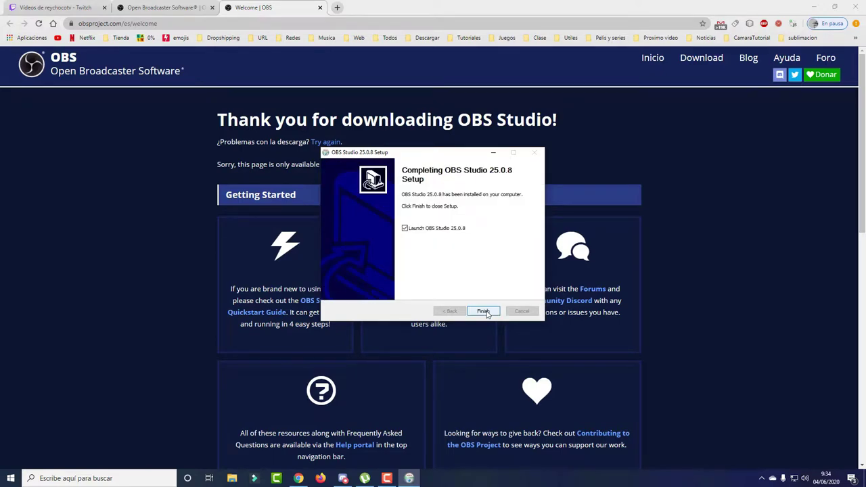
click(483, 312)
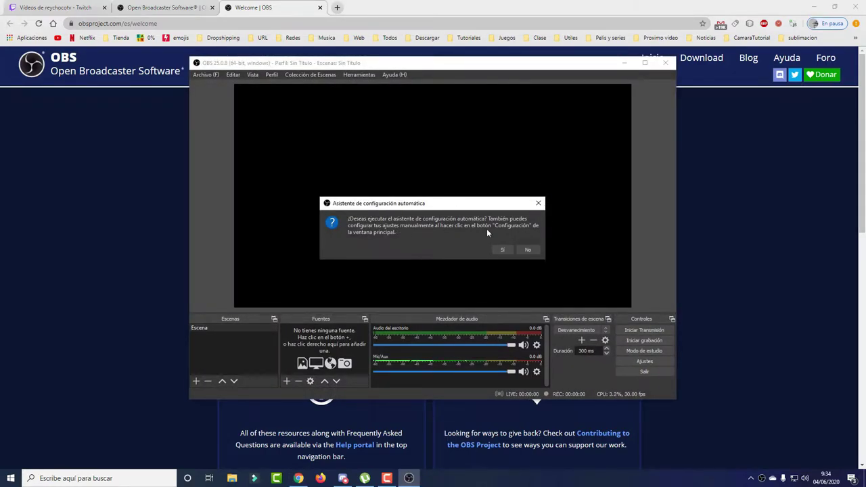
Step: Start the automatic configuration wizard and optimize for streaming, with recording as secondary
drag(466, 205, 470, 140)
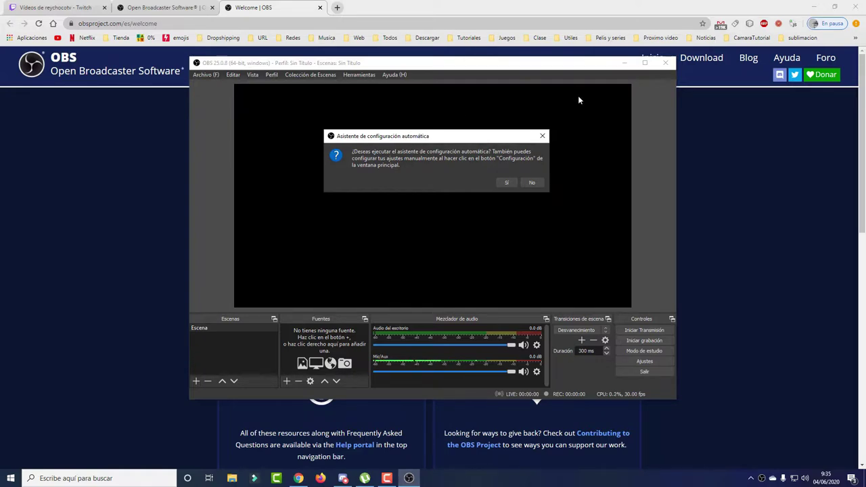
click(507, 183)
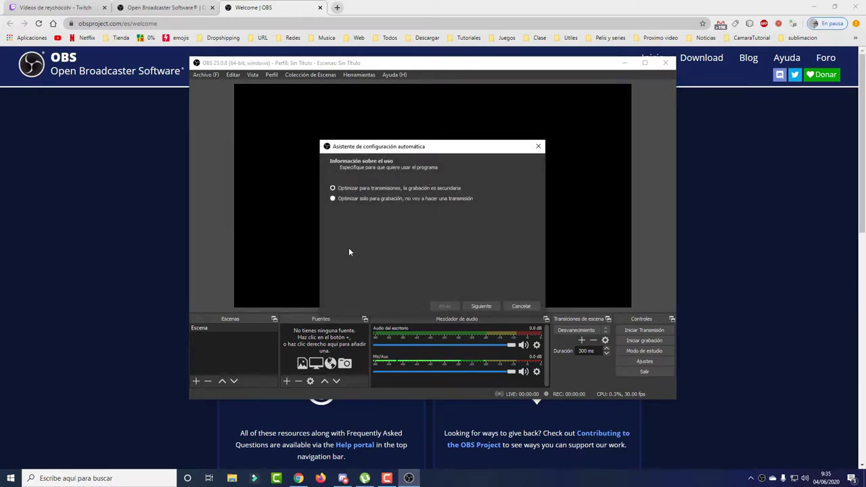
click(478, 307)
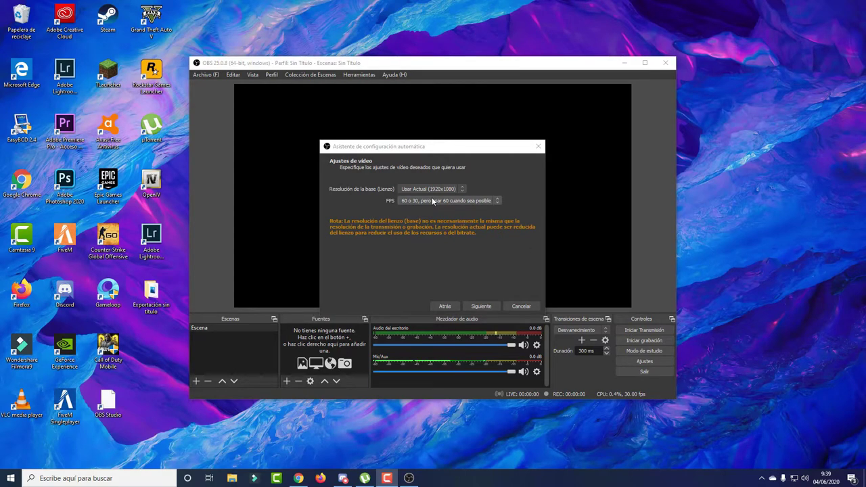
Step: Set the base canvas resolution to 1280x720 and FPS to 60 or 30, preferring 60 when possible, and continue to the stream service
click(455, 190)
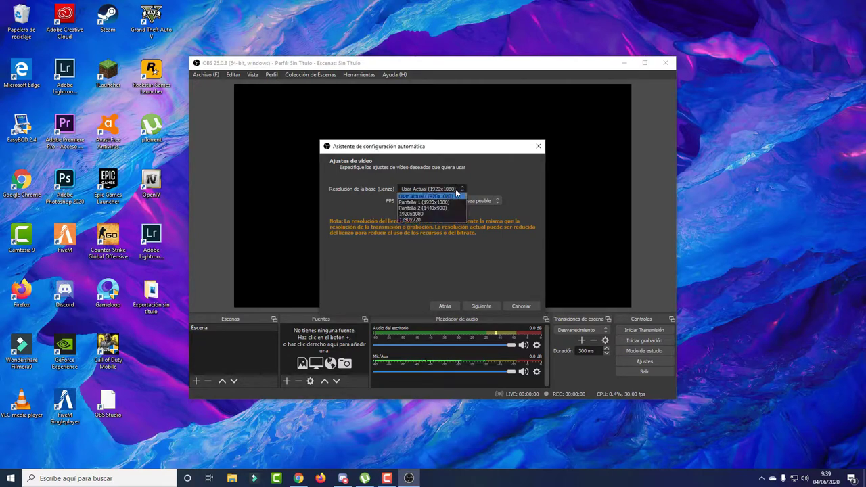
click(444, 220)
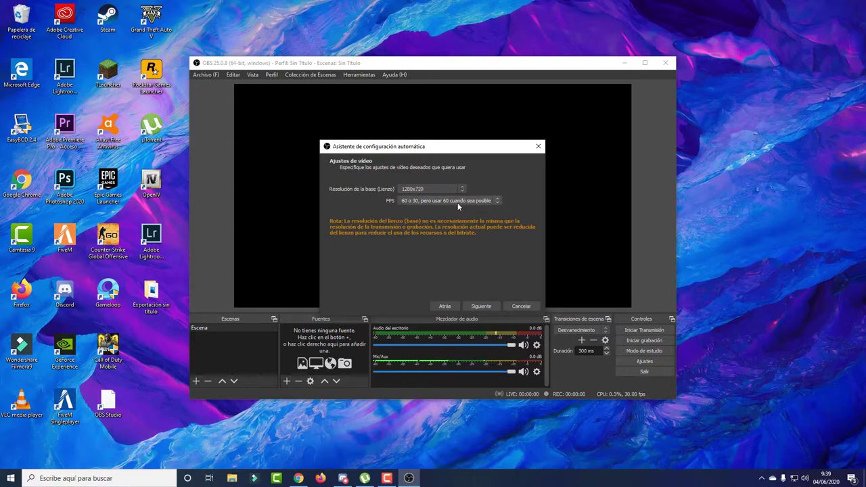
click(461, 201)
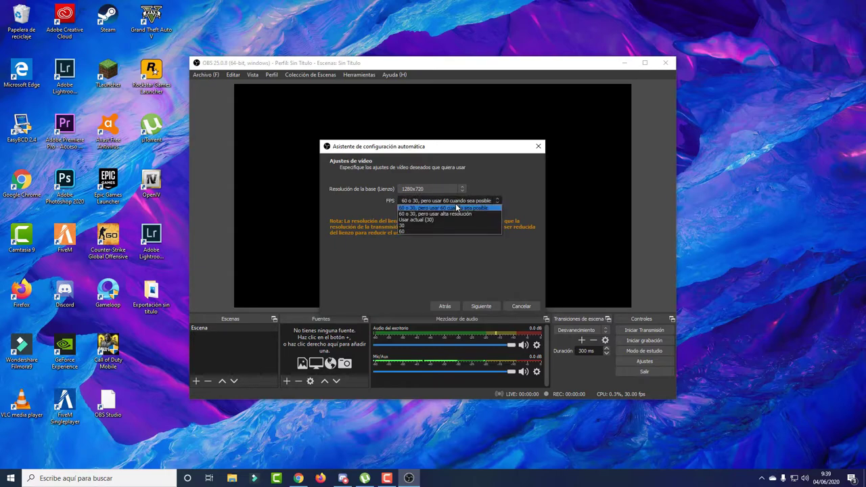
click(429, 226)
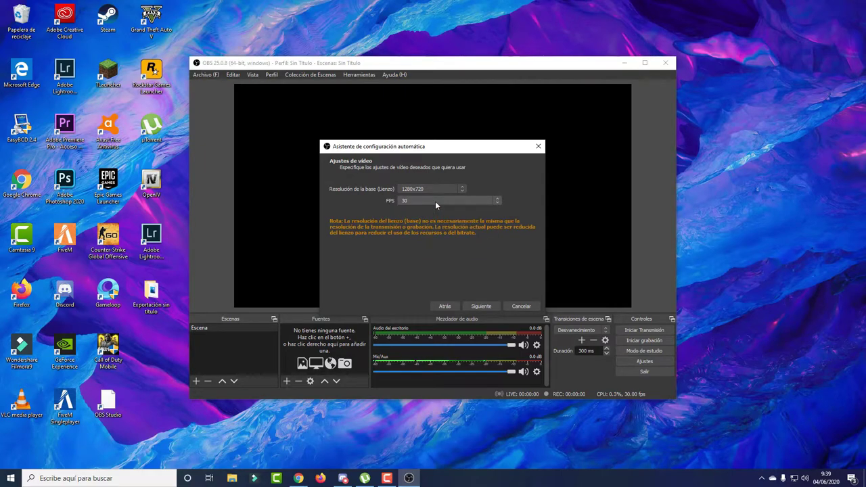
click(436, 203)
click(435, 208)
click(483, 306)
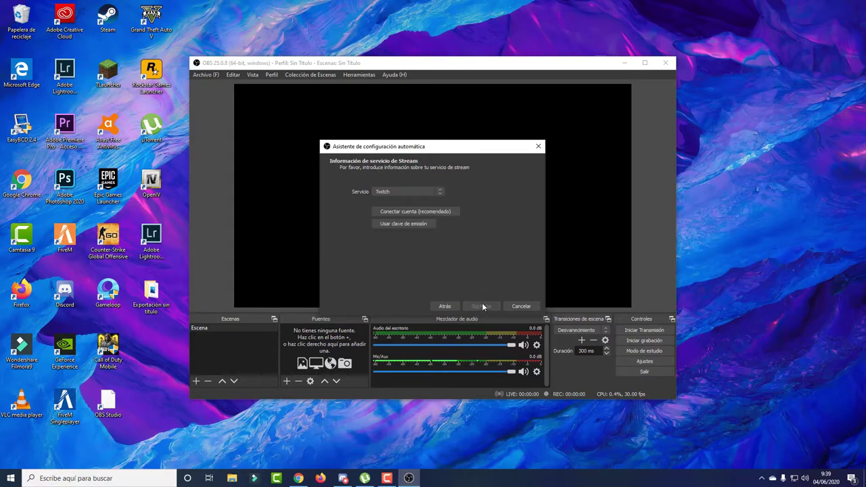
click(408, 193)
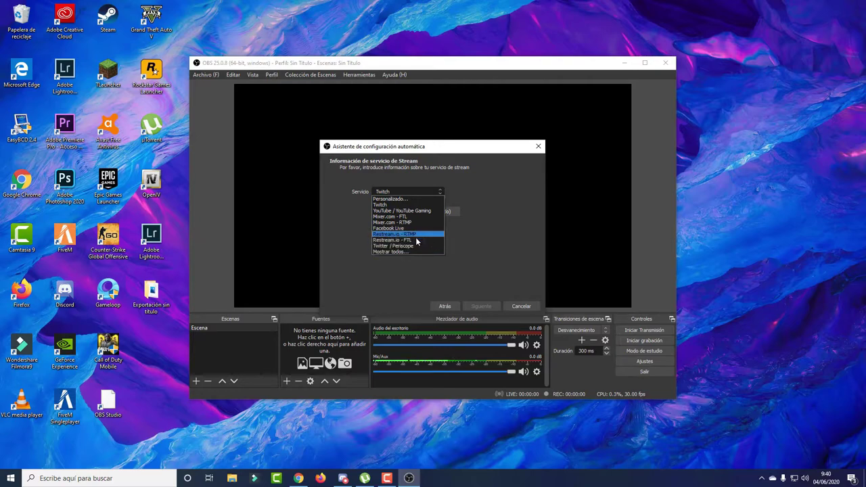
click(501, 233)
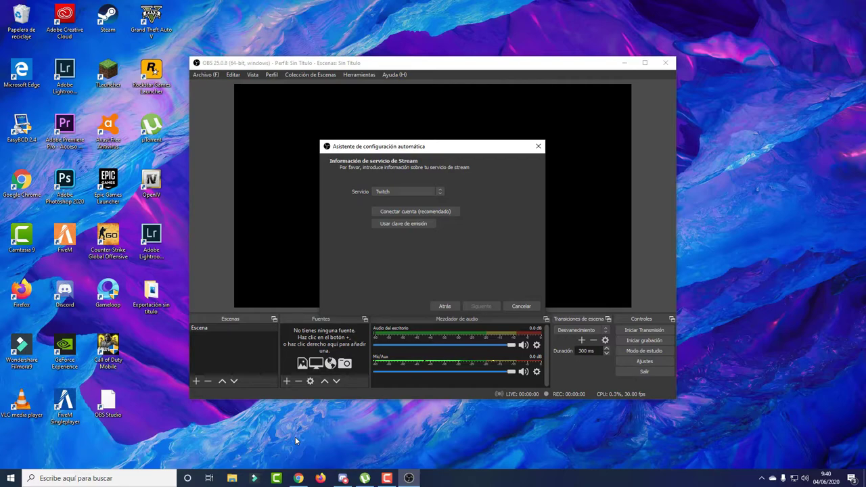
click(413, 223)
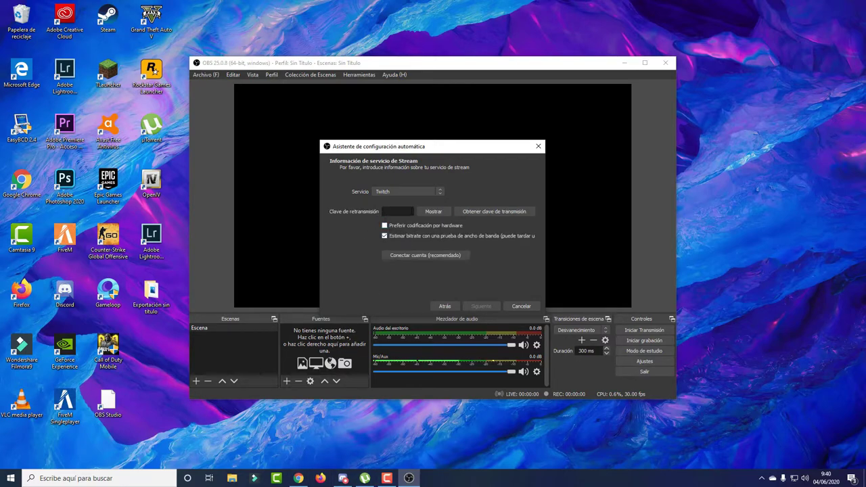
click(437, 257)
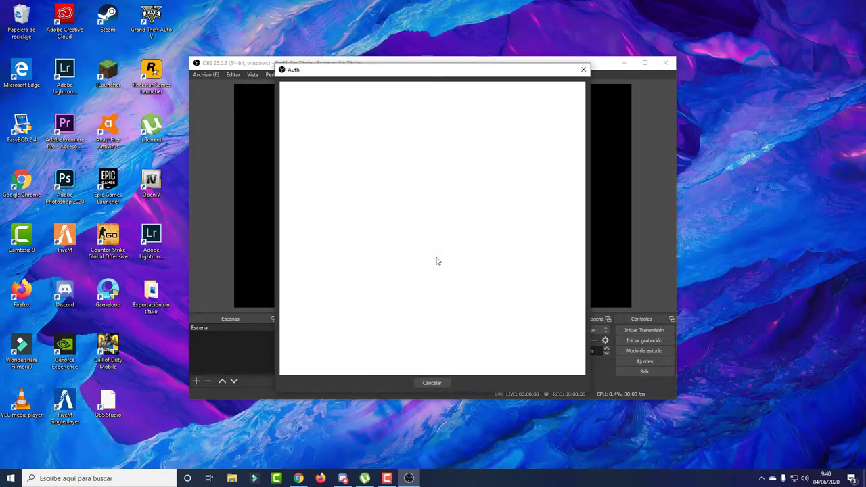
click(583, 69)
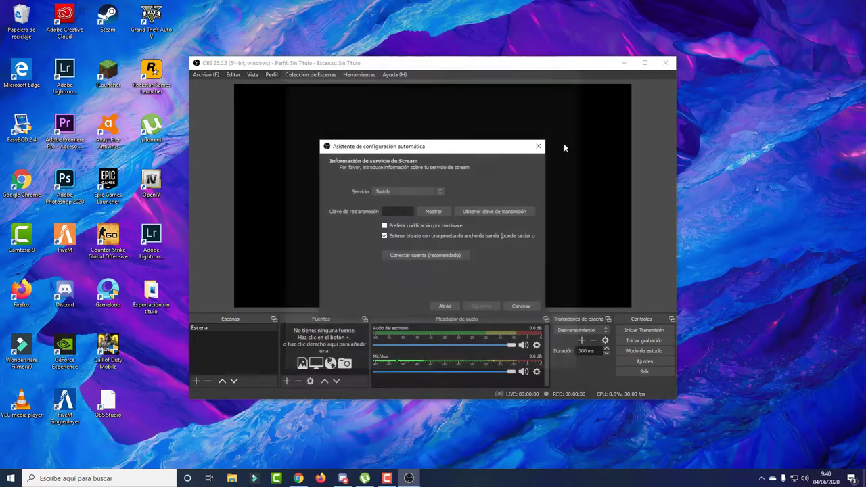
click(453, 307)
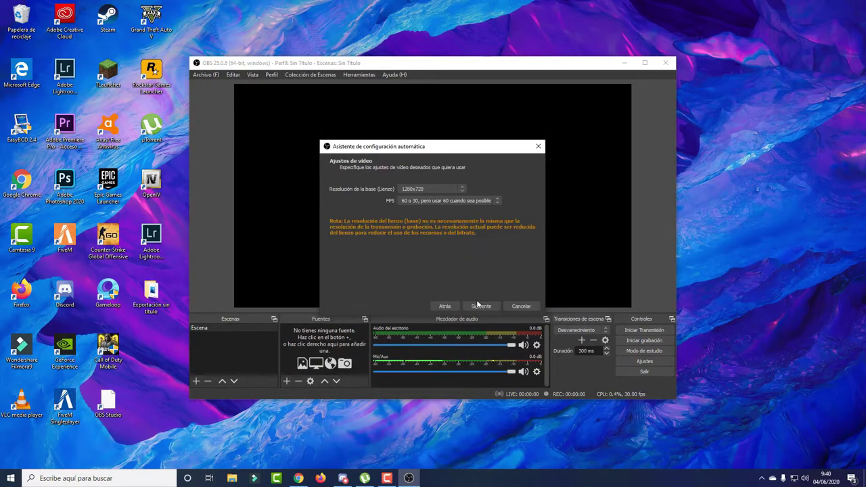
click(479, 306)
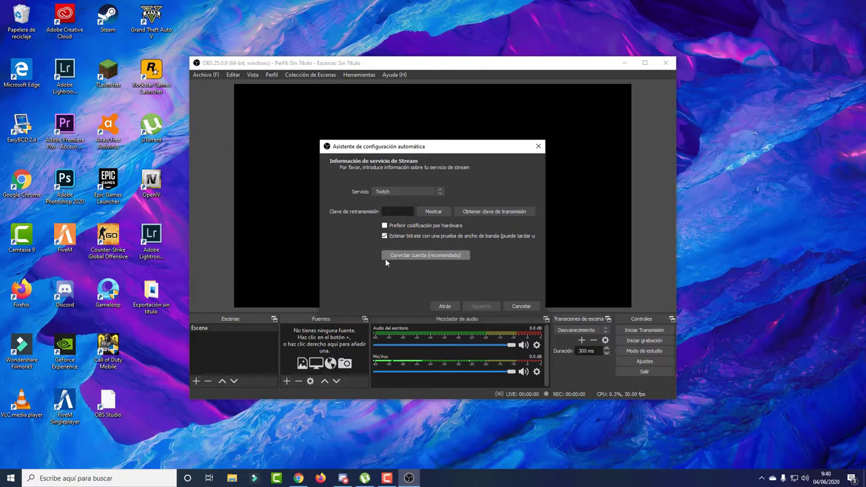
click(406, 190)
click(403, 207)
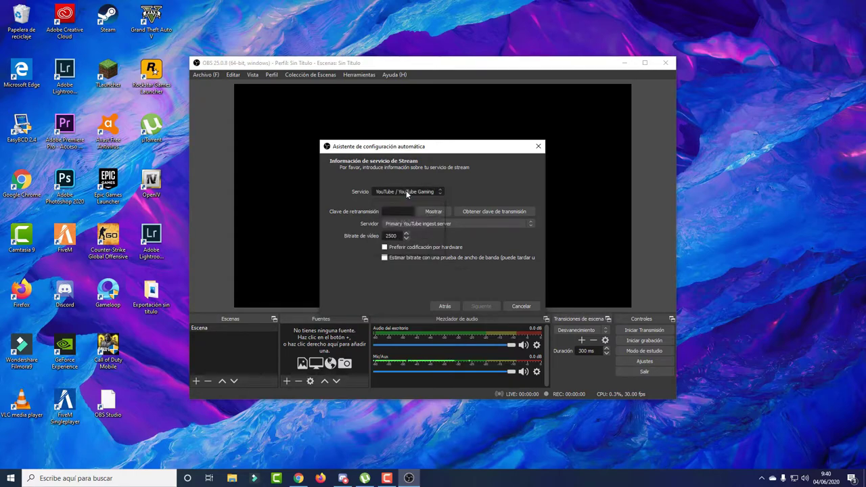
click(407, 190)
click(404, 200)
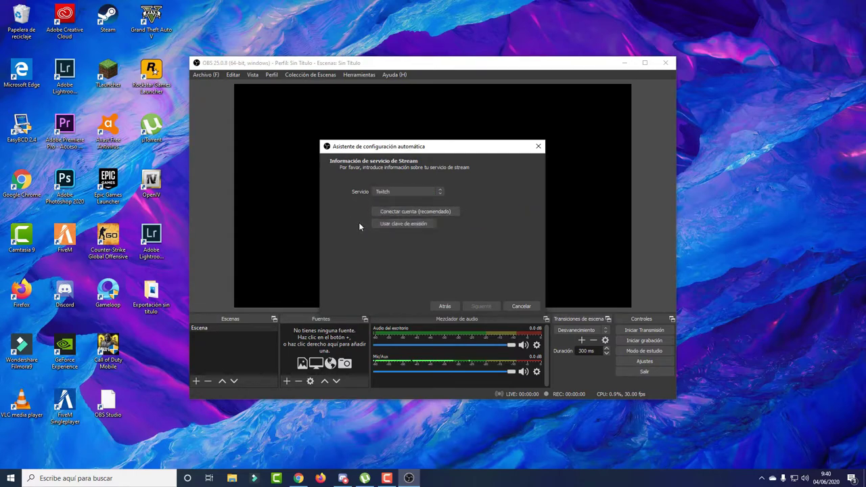
Step: Connect the Twitch account to the wizard by signing in with the account's username and password
click(414, 216)
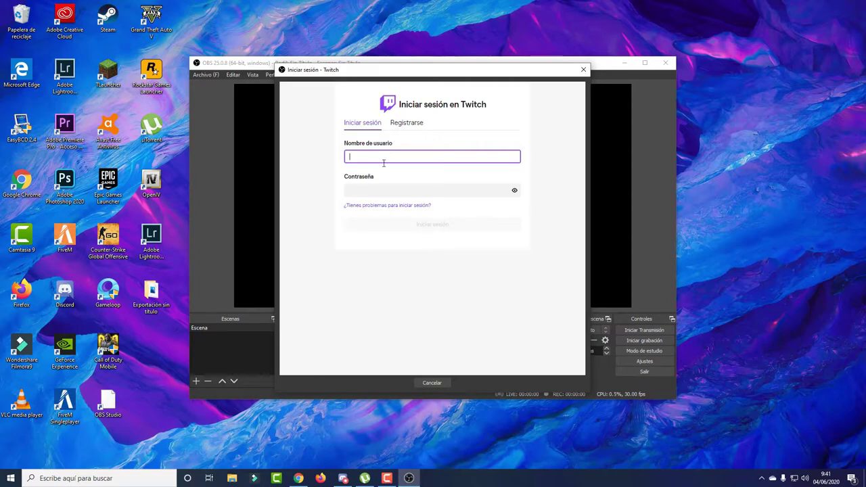
click(379, 191)
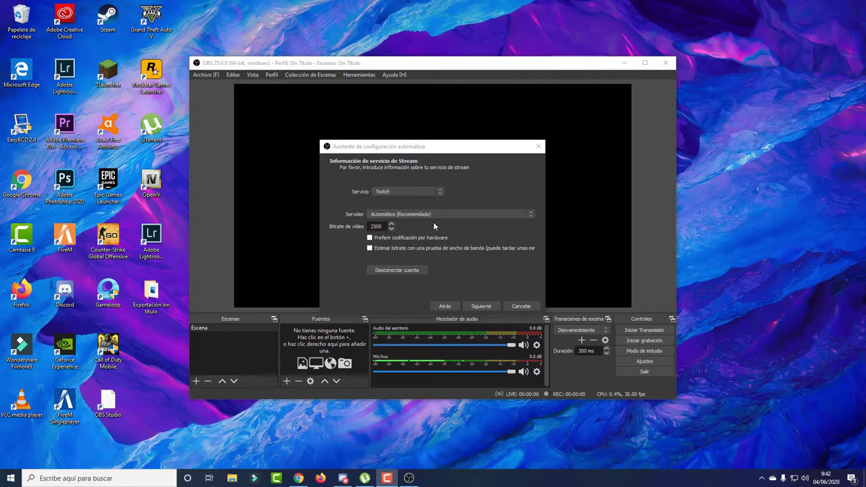
Step: Keep the server on Automático (Recomendado) and set the video bitrate to 2500
click(384, 216)
click(363, 204)
click(340, 226)
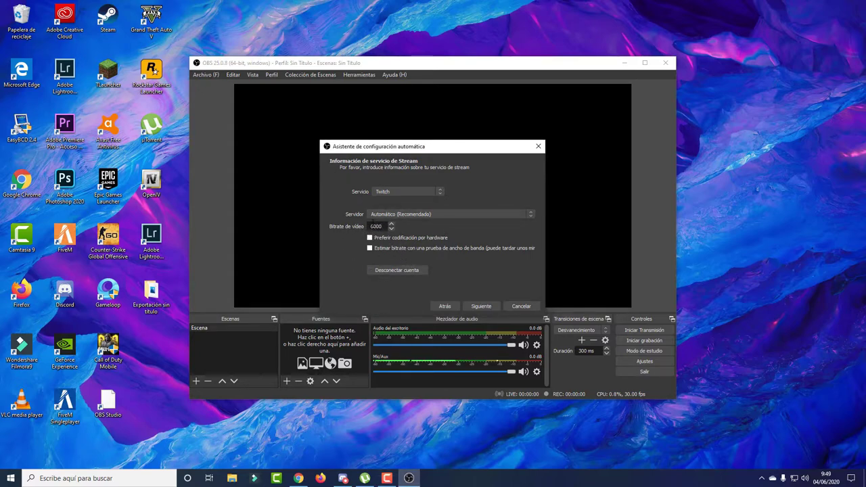
double_click(376, 226)
text(250)
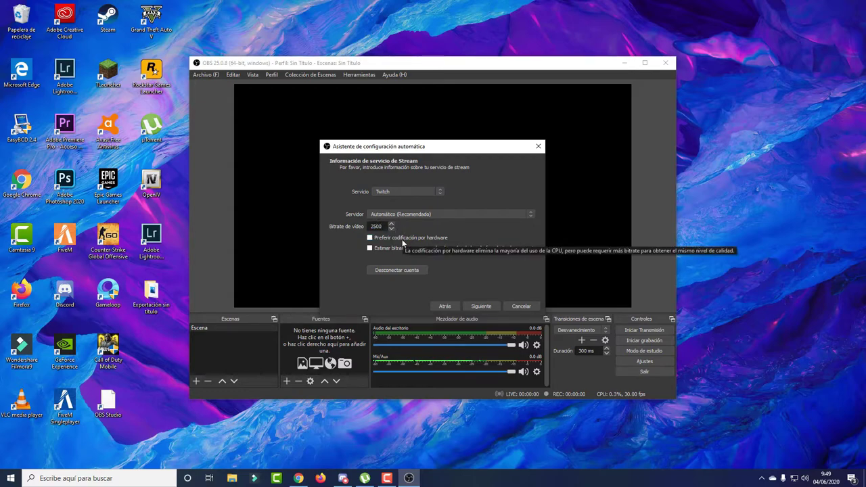
Step: Move the wizard window higher and try a video bitrate of 4500
drag(423, 149, 428, 122)
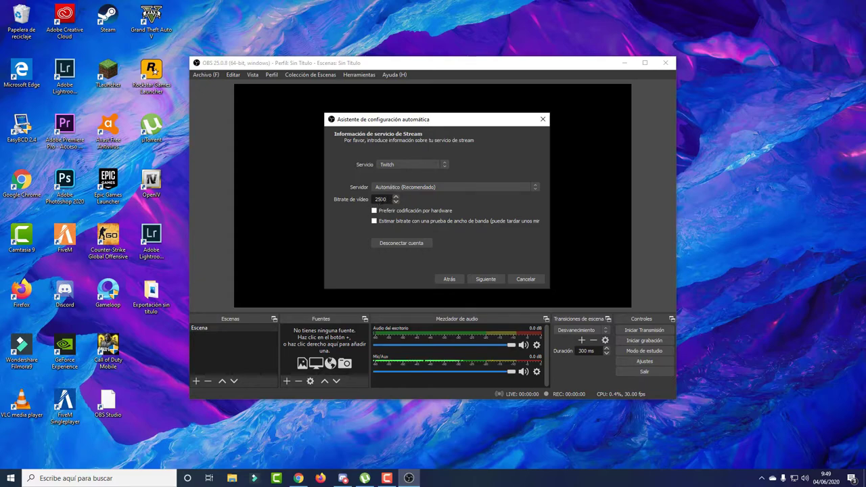
double_click(380, 199)
click(396, 196)
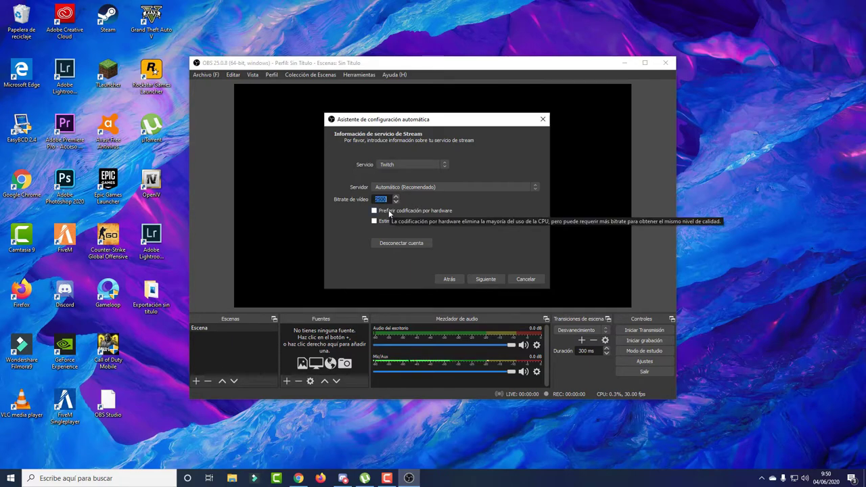
text(4500)
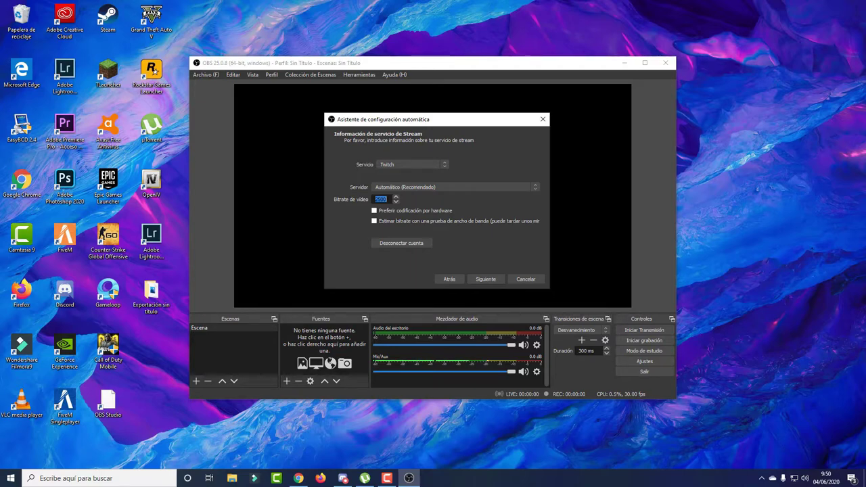
Step: Switch to Chrome and check the download speed in the Speedtest result
key(alt+Tab)
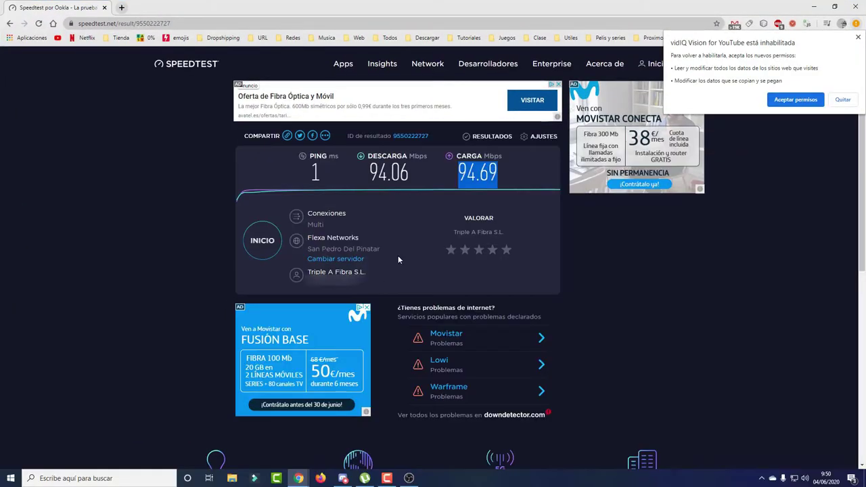
double_click(391, 173)
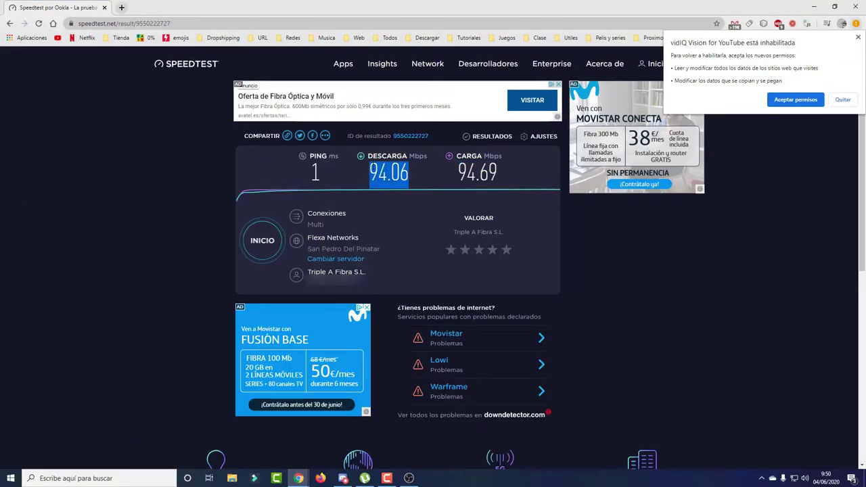
click(391, 173)
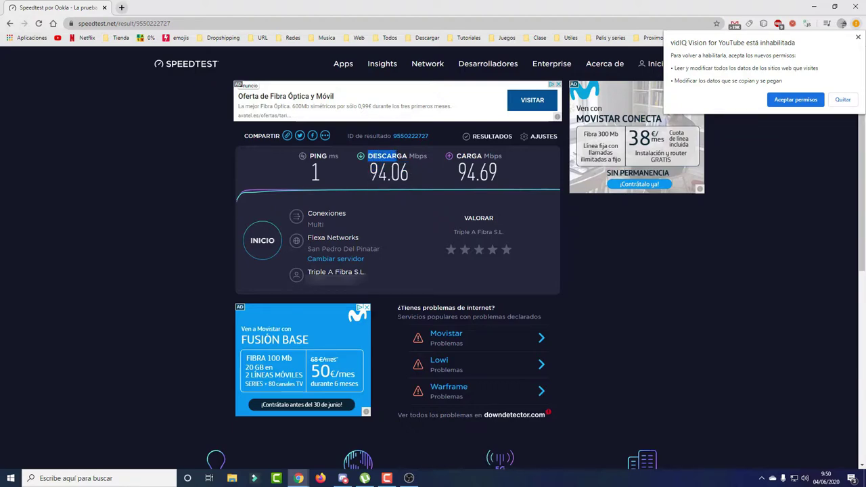
double_click(413, 177)
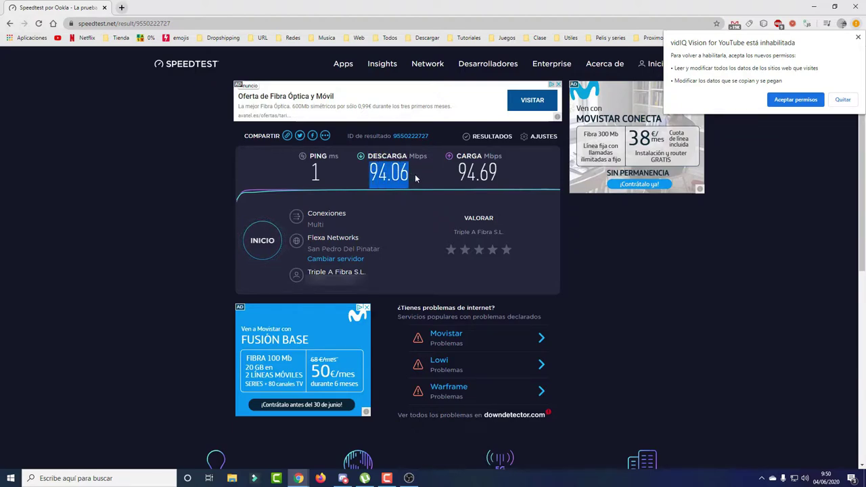
Step: Check the upload speed (Carga) in the Speedtest result
click(416, 179)
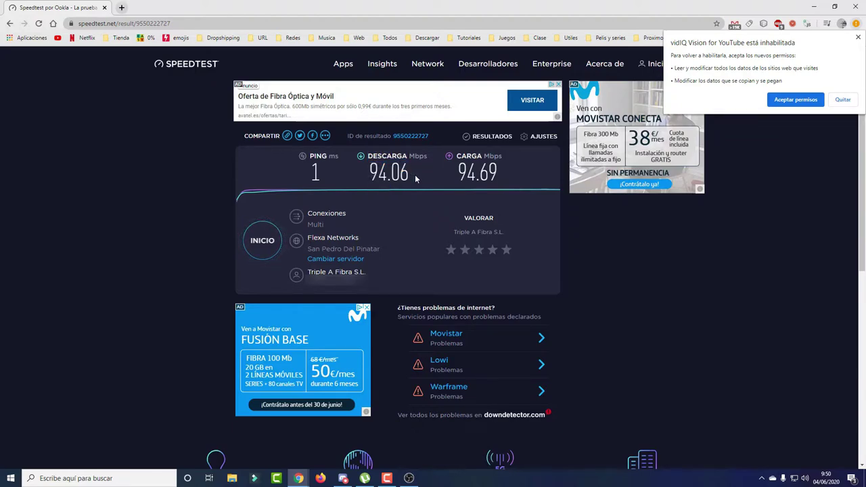
double_click(478, 173)
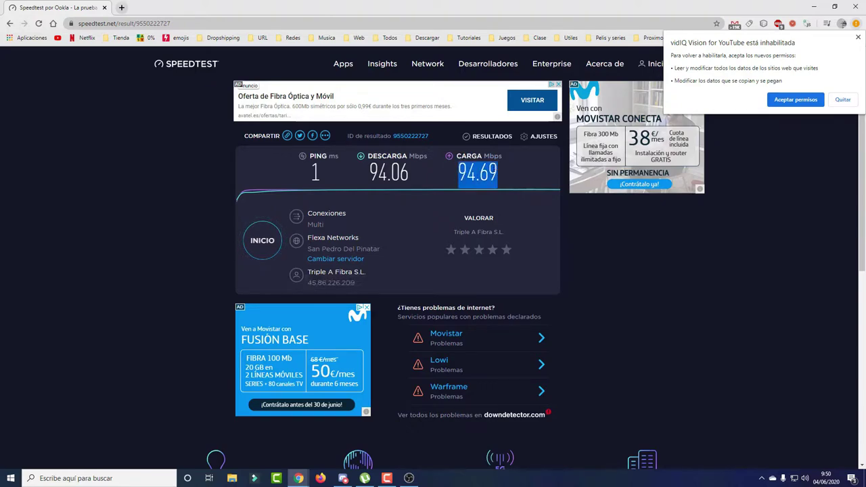
click(478, 172)
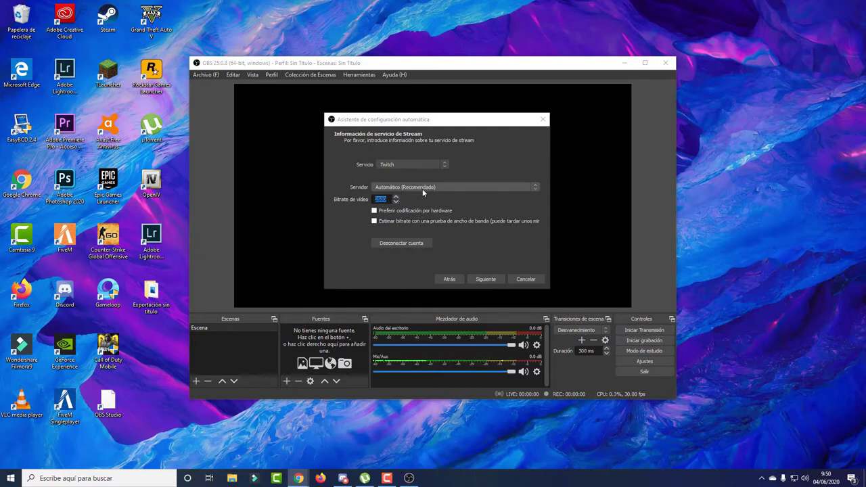
Step: Switch back to the OBS configuration wizard and set the video bitrate to 2500 after trying a higher value
key(alt+Tab)
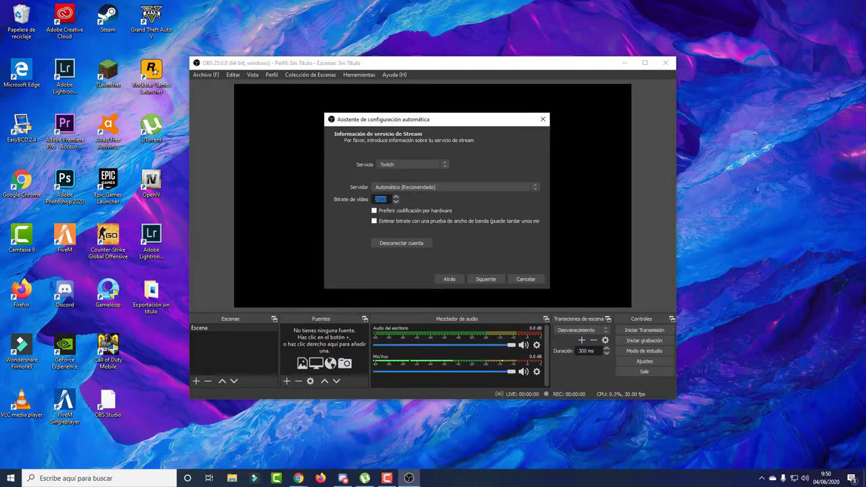
text(80)
double_click(380, 199)
text(25)
Step: Return to the Speedtest result in Chrome and check the upload figure again
key(alt+Tab)
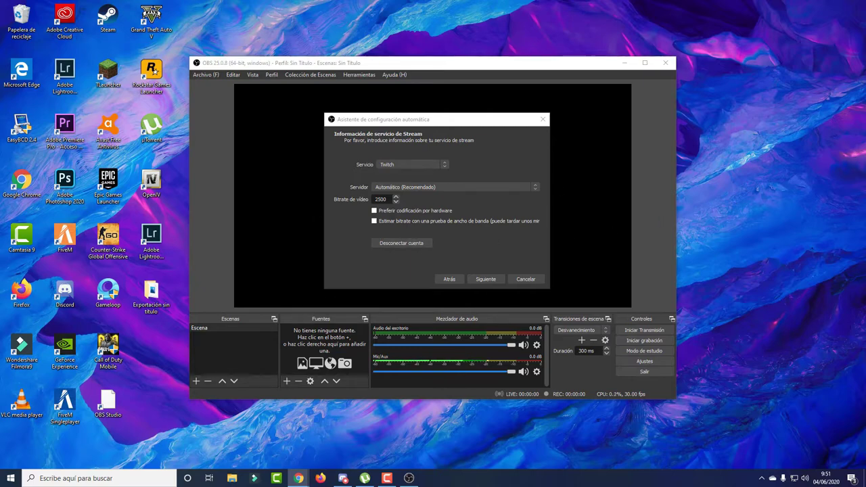
key(alt+Tab)
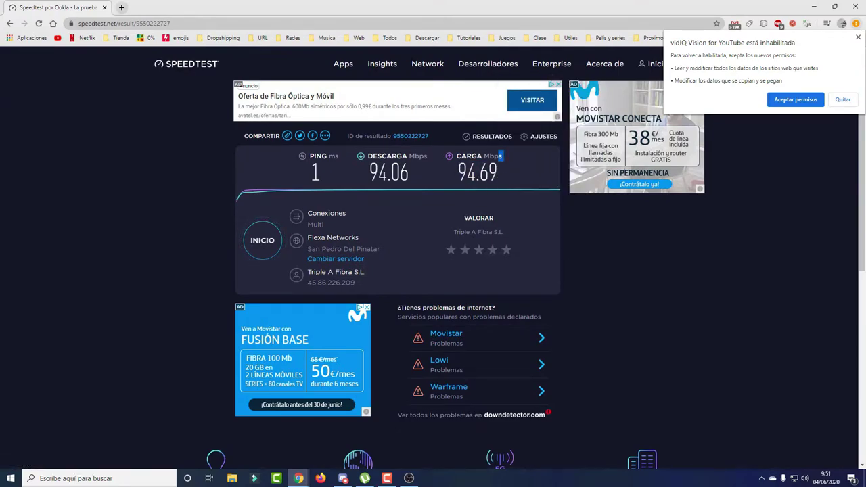
drag(458, 172, 498, 174)
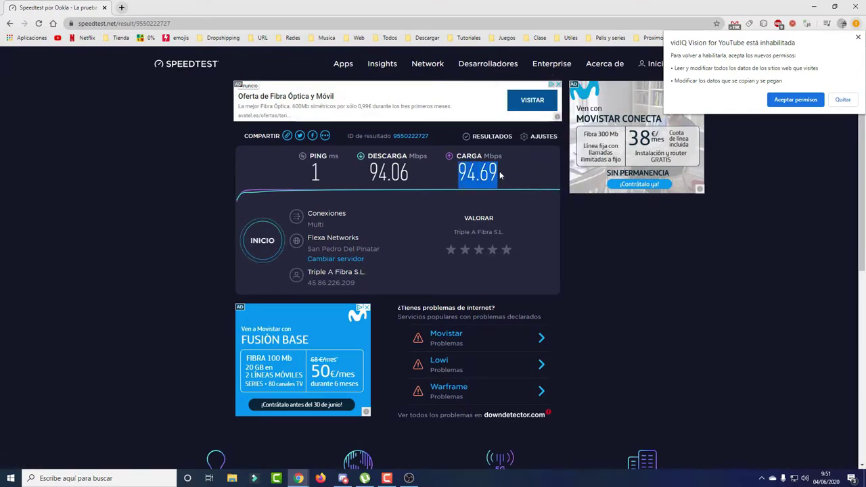
Step: Restore the Chrome window to a smaller size and move it off the screen, clear of the OBS wizard
drag(459, 4, 590, 197)
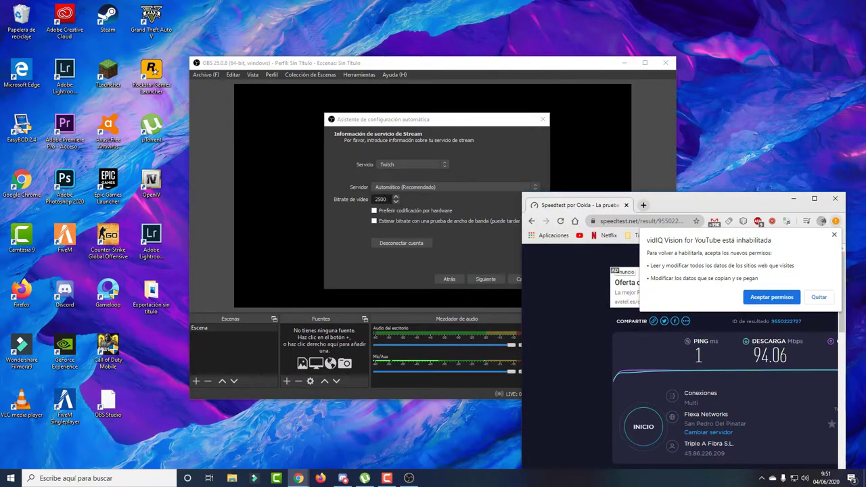
click(409, 478)
double_click(381, 199)
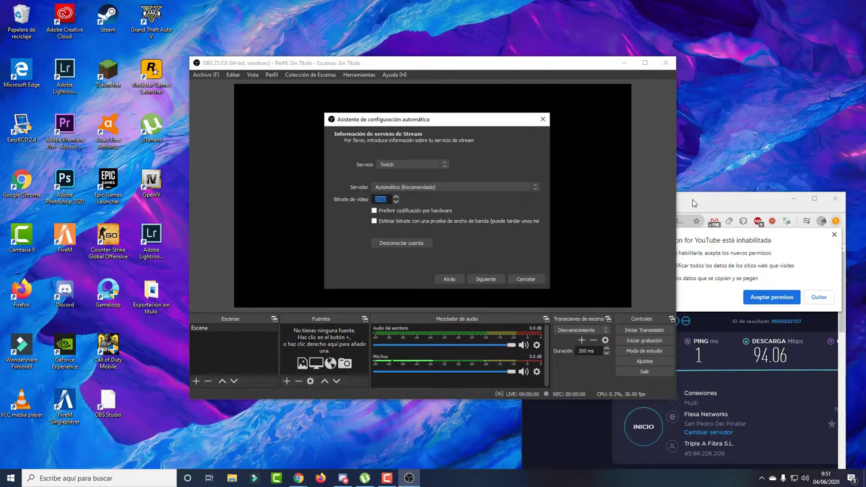
drag(697, 201, 865, 95)
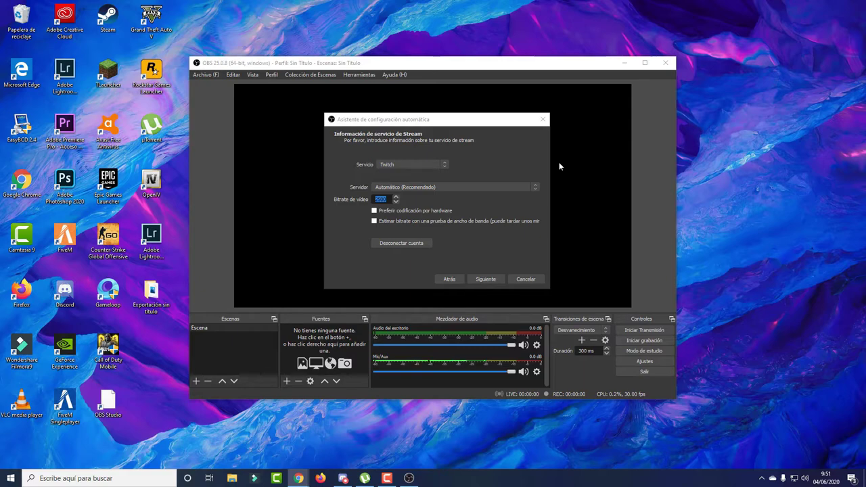
Step: Return to the OBS wizard, run its configuration test and apply the settings it proposes
click(408, 477)
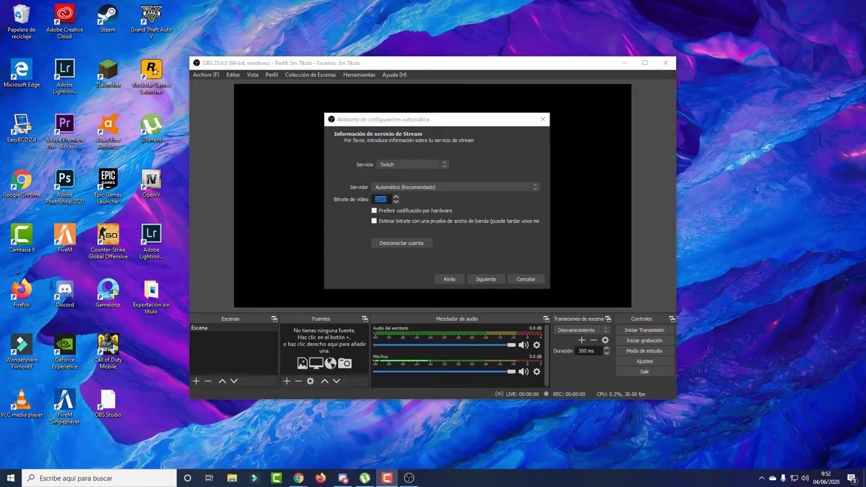
click(491, 281)
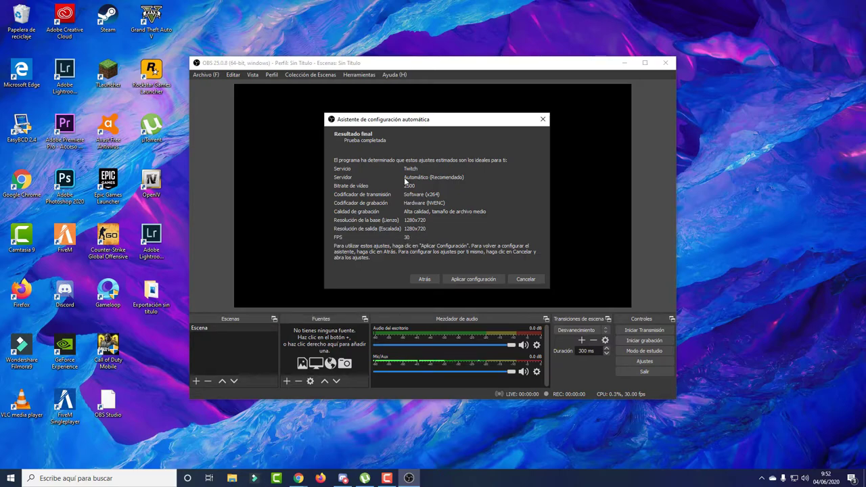
click(479, 280)
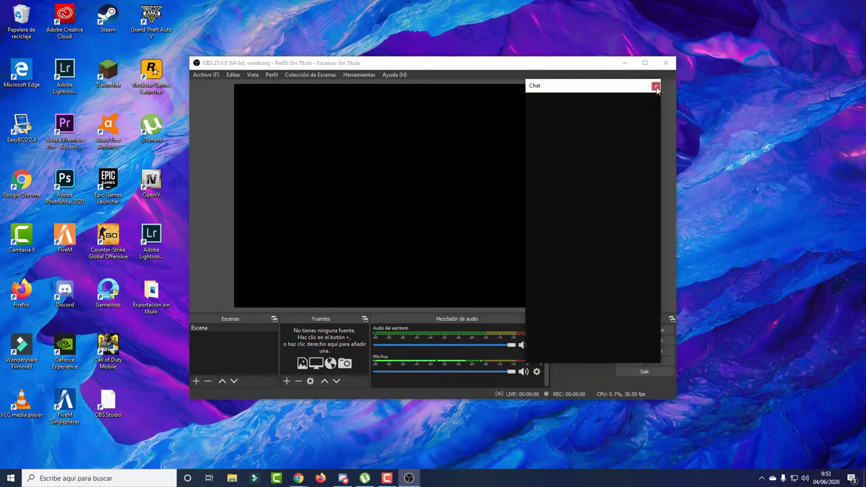
Step: Move the floating Chat and Información de Stream windows to opposite sides of the OBS preview
drag(591, 86, 730, 61)
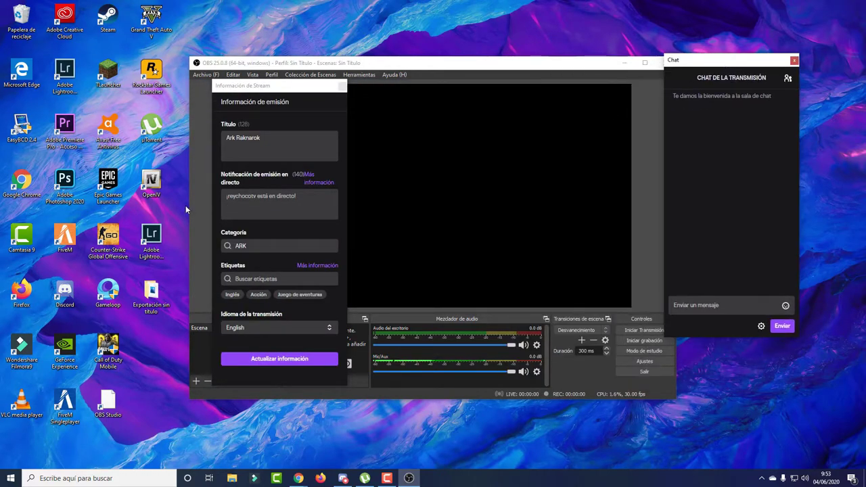
double_click(282, 88)
drag(261, 121, 106, 89)
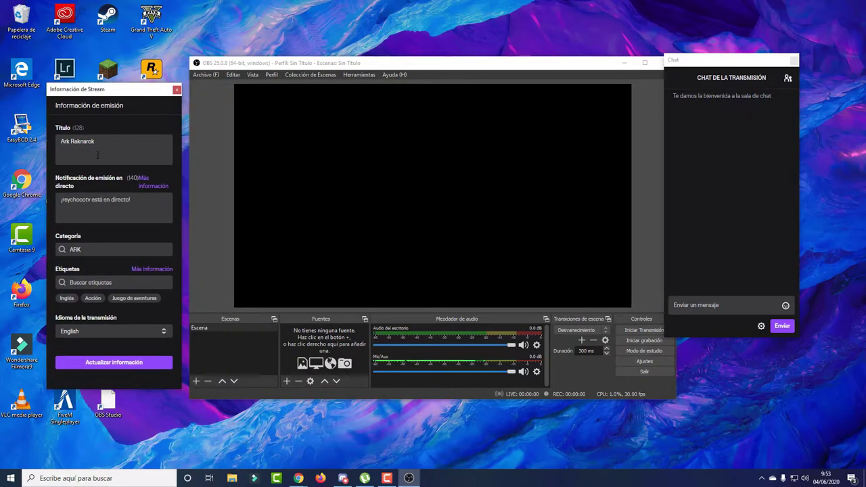
Step: Review the stream's title, live notification, category, tags and the available broadcast languages in Información de Stream
triple_click(71, 149)
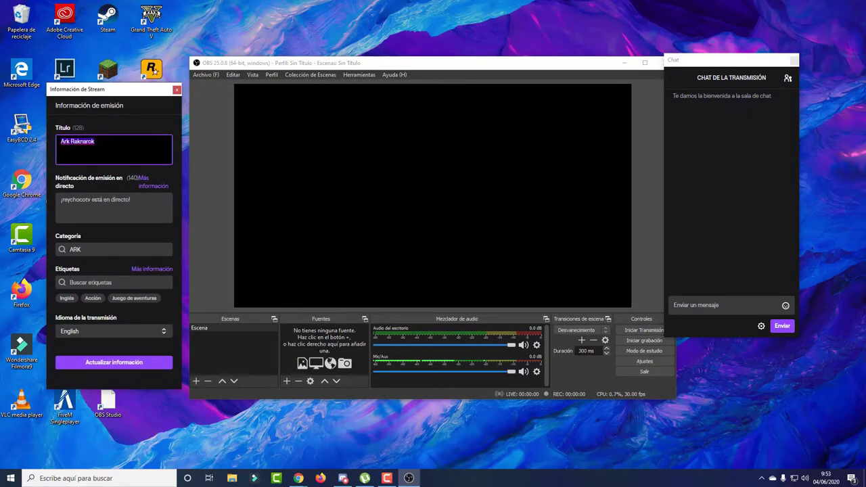
click(112, 210)
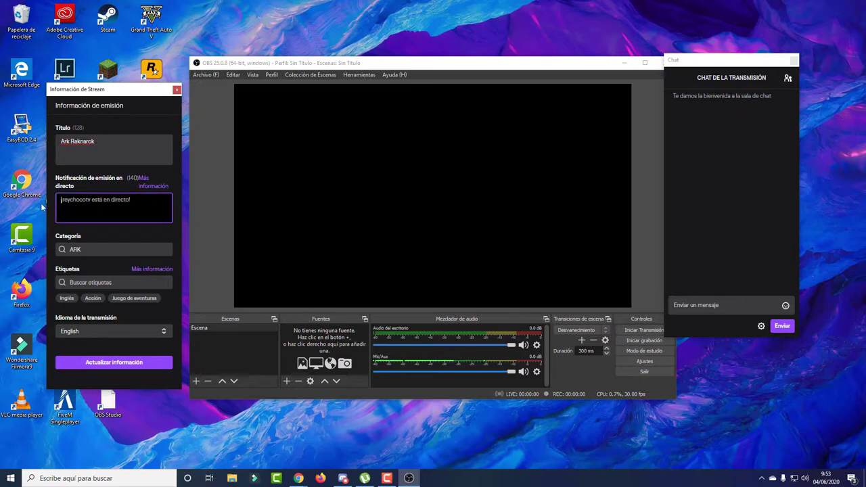
click(92, 255)
click(113, 269)
click(104, 330)
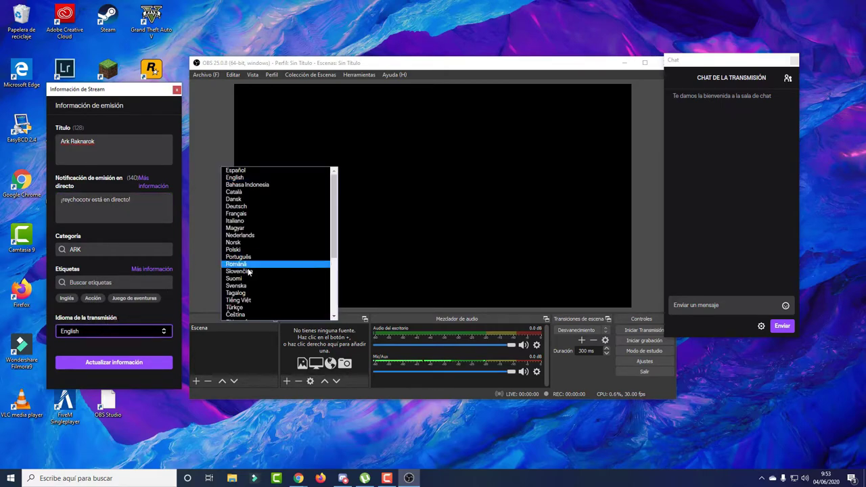
scroll(300, 275, down, 5)
click(205, 234)
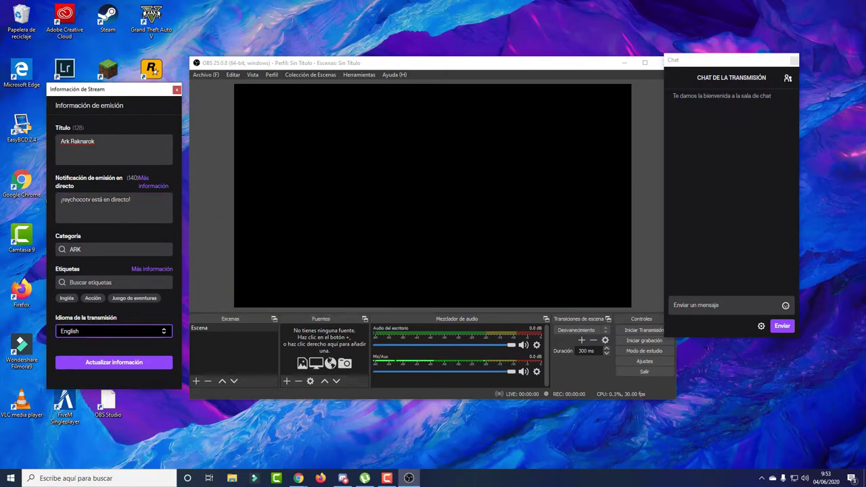
Step: Dock Información de Stream to the left of the preview and Chat to its right, and maximize the OBS window
drag(121, 93, 232, 112)
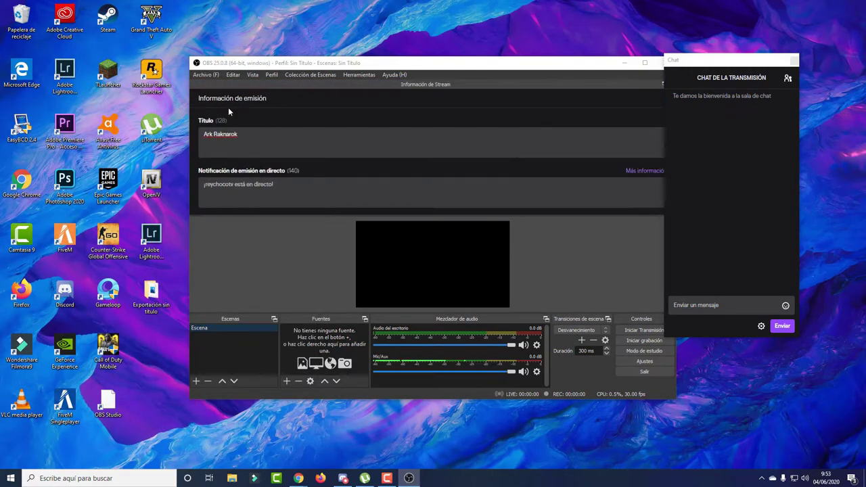
double_click(485, 84)
drag(107, 83, 230, 95)
drag(722, 62, 656, 120)
drag(547, 61, 537, 4)
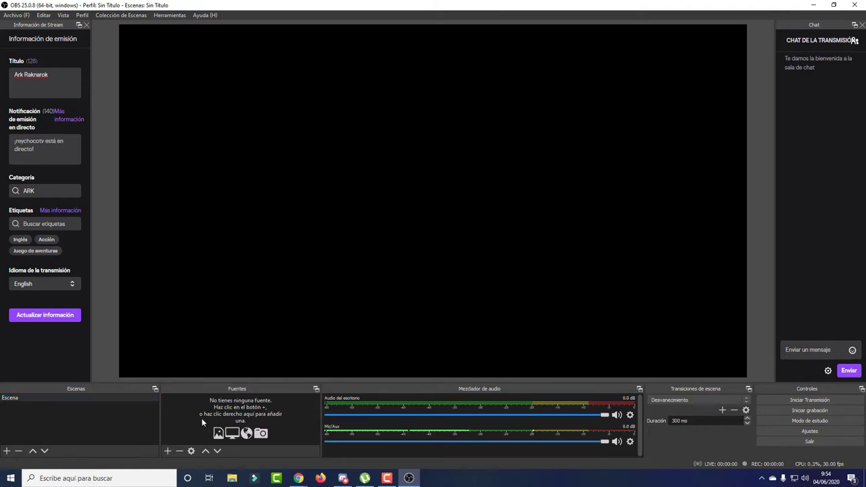
Step: Try adding a Captura de pantalla source named Prueba, and dismiss its properties without accepting them
click(166, 452)
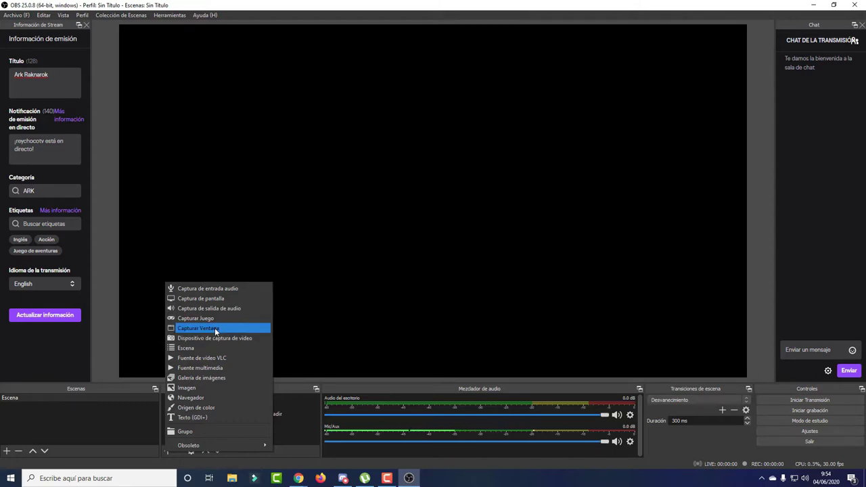
click(204, 298)
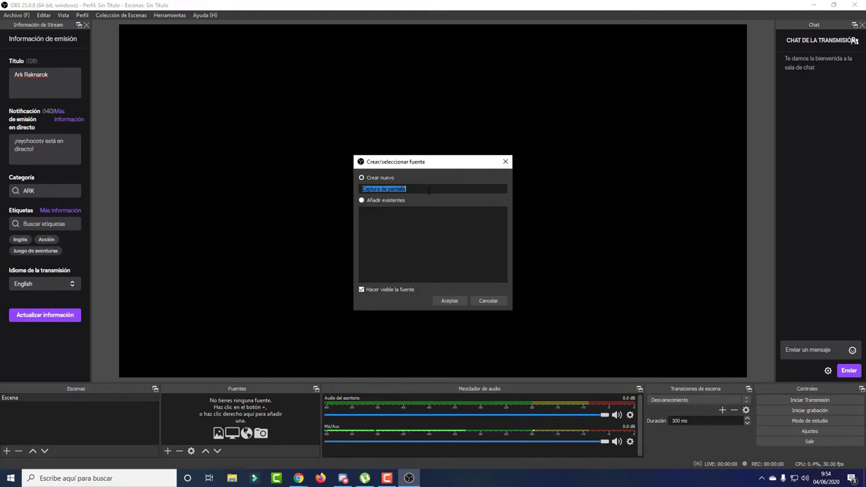
text(Prueba)
click(448, 301)
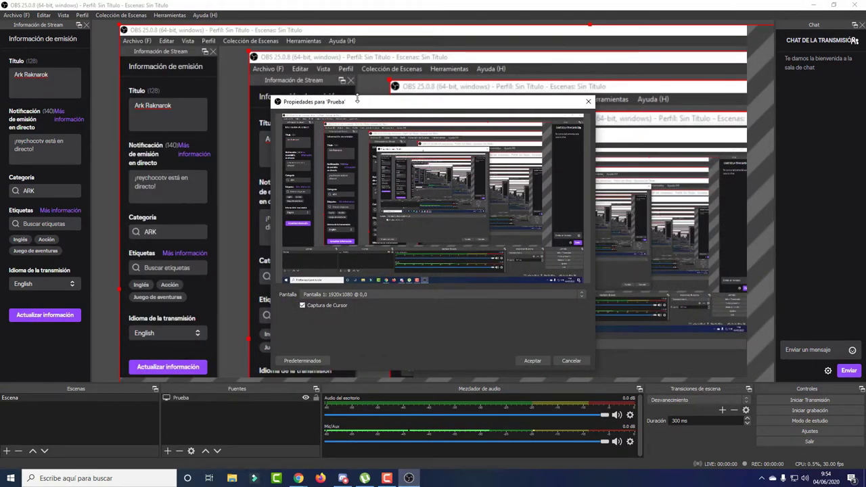
drag(417, 108, 486, 101)
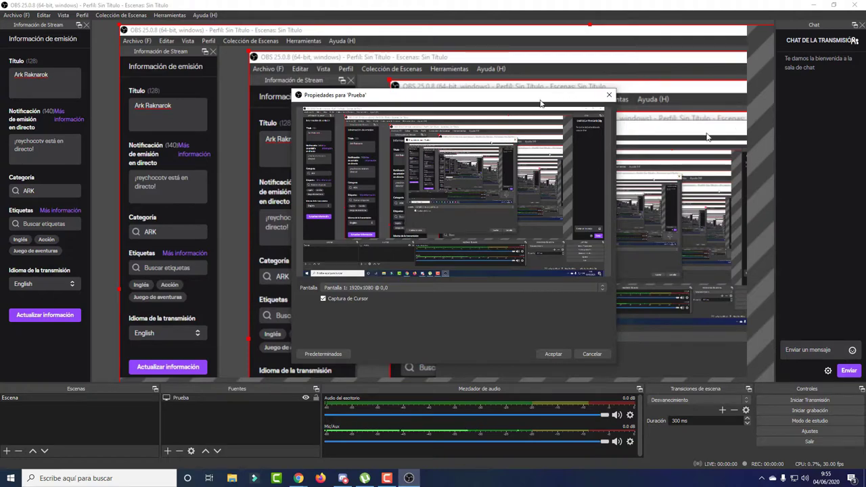
drag(555, 95, 501, 88)
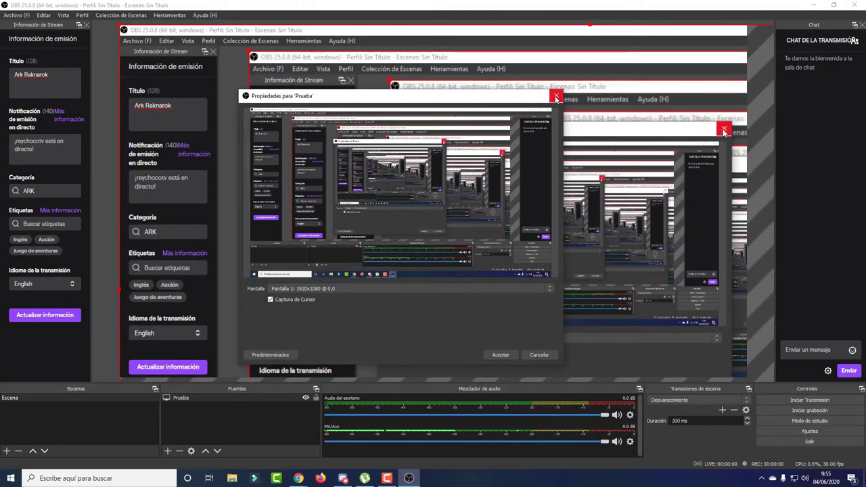
click(557, 98)
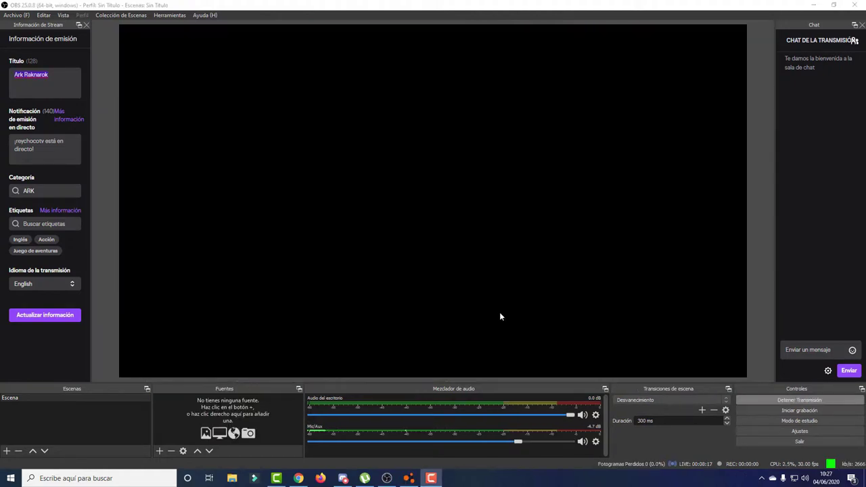
Step: Add a Capturar Juego source named BNG and open its capture mode options
click(159, 451)
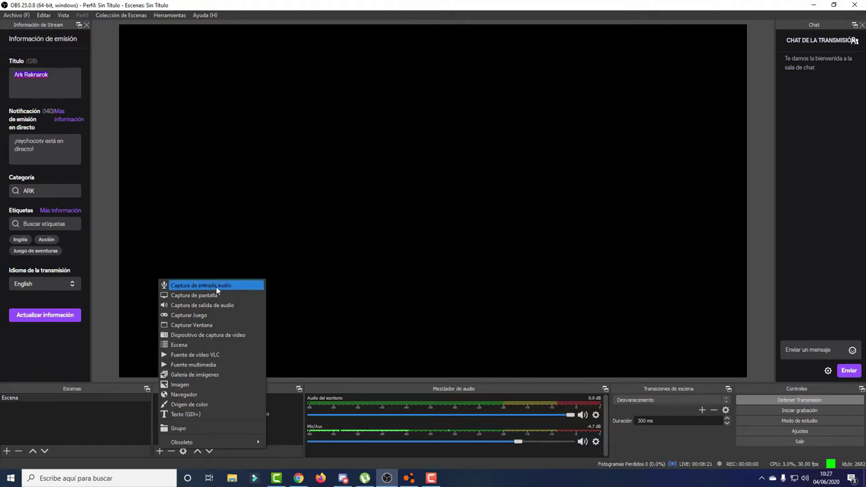
click(222, 315)
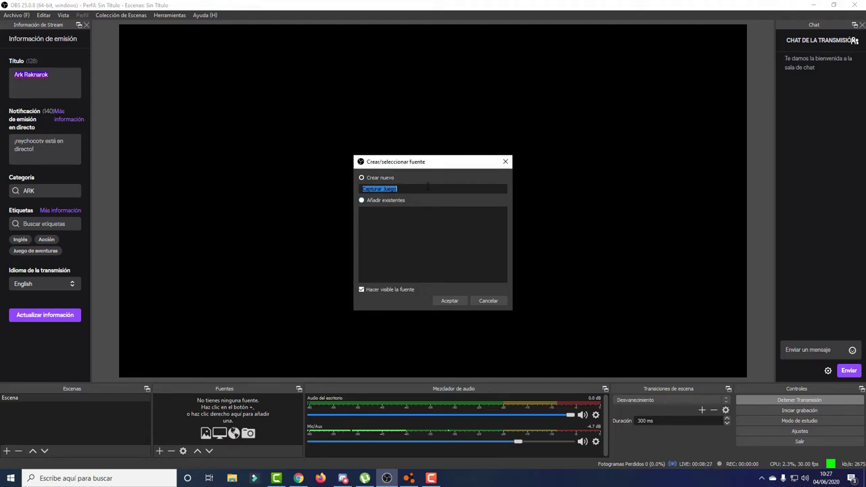
text(BNG)
click(449, 301)
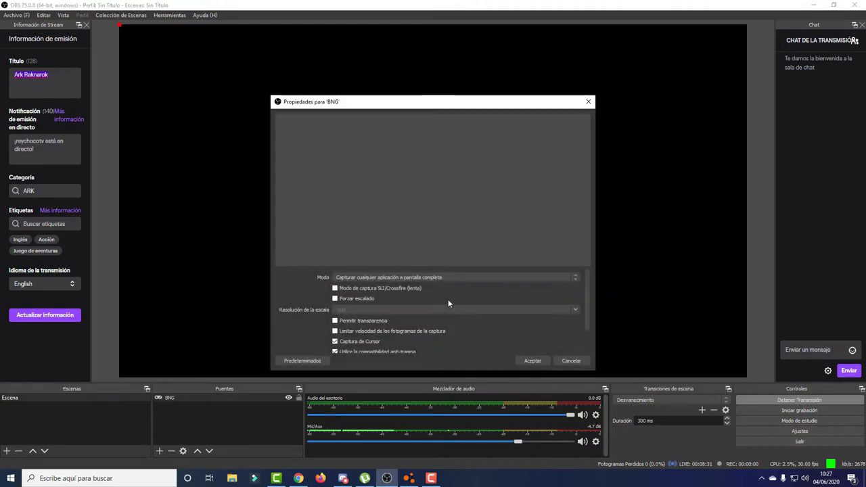
click(412, 277)
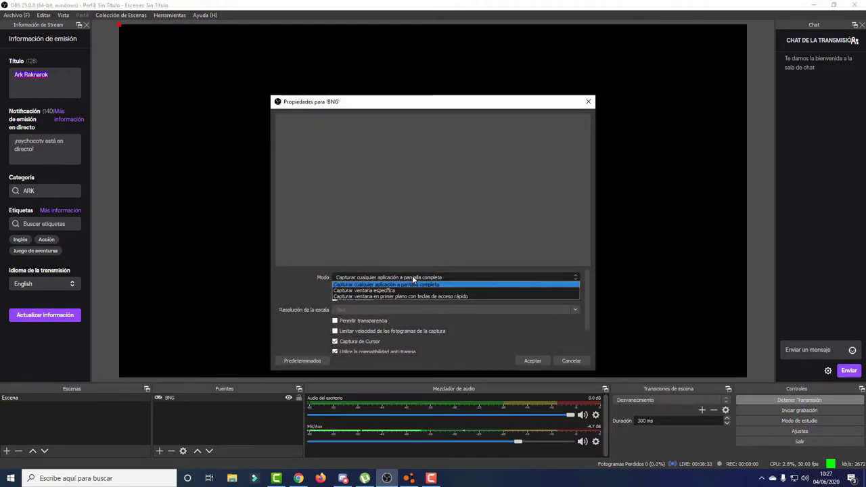